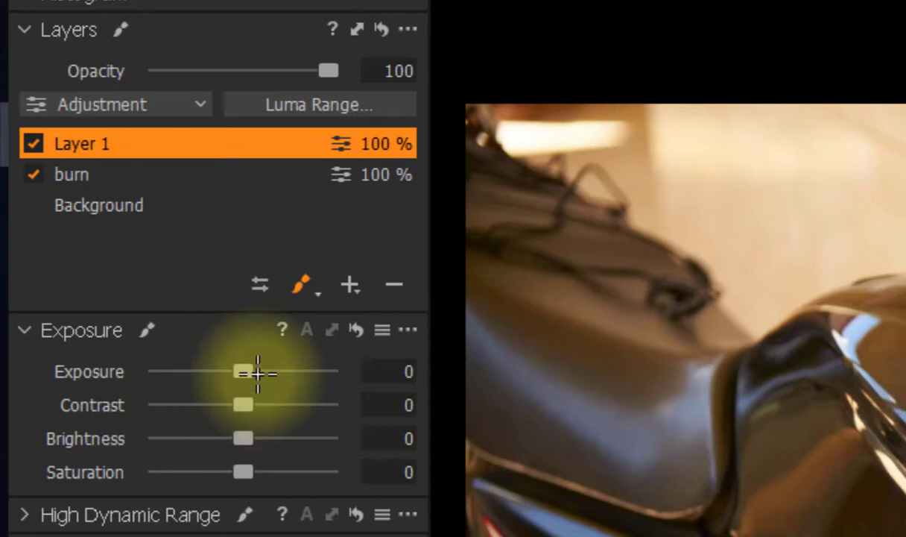
Set the Layer 1 adjustment layer's exposure to 0,72 and rename the layer "dodge".
click(259, 370)
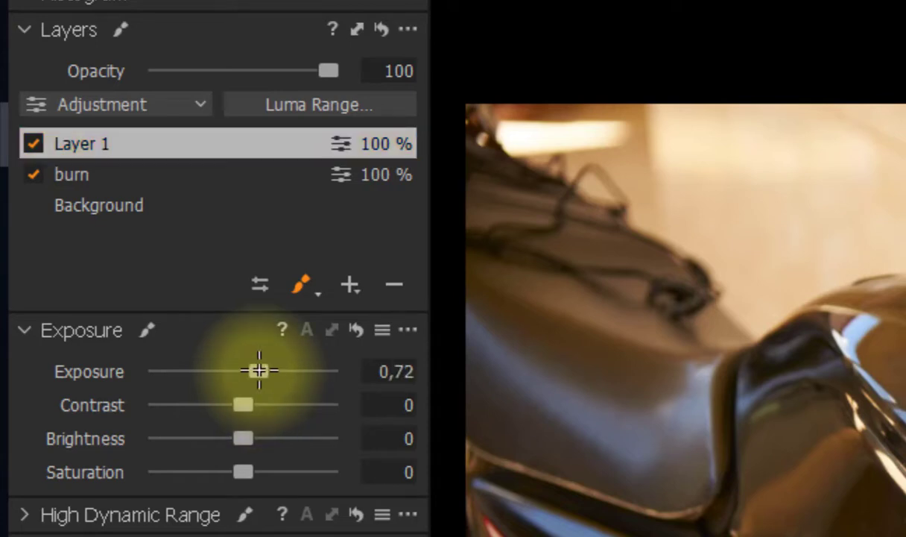
double_click(81, 143)
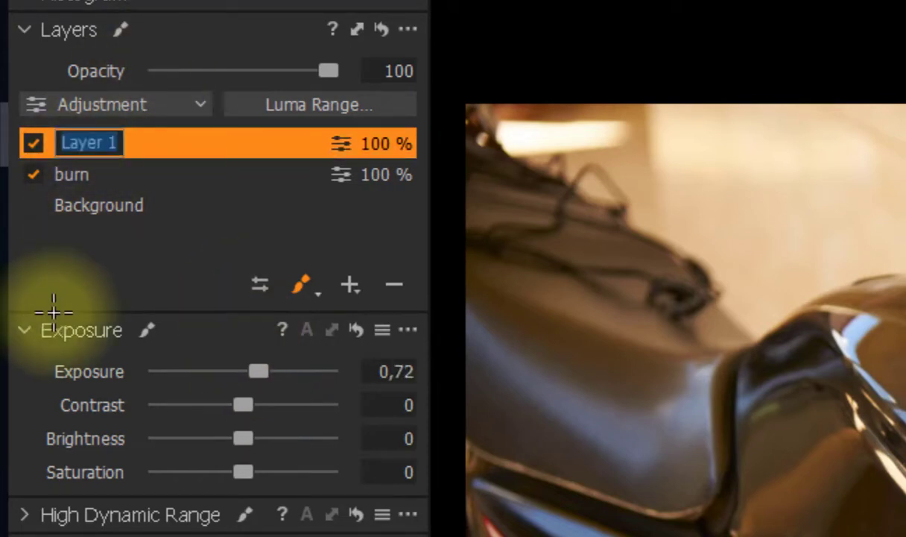
text(dodge)
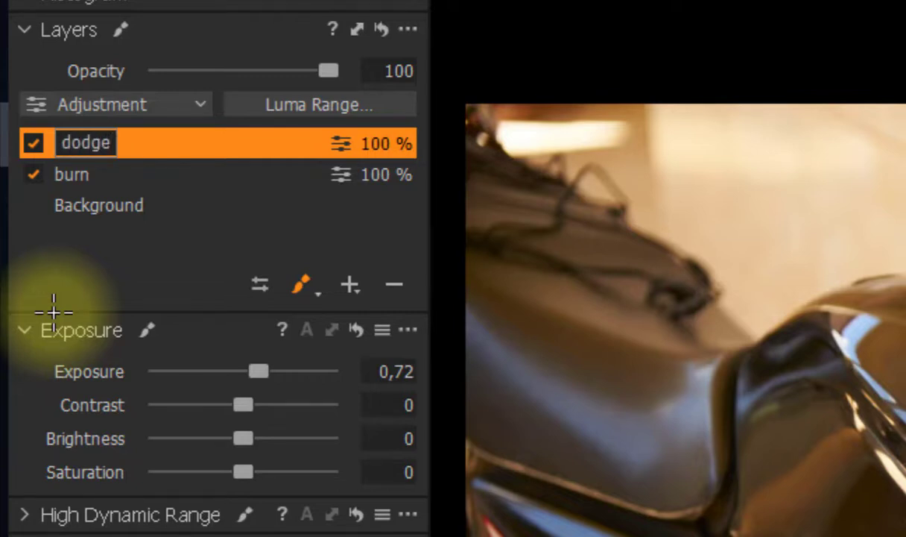
key(Return)
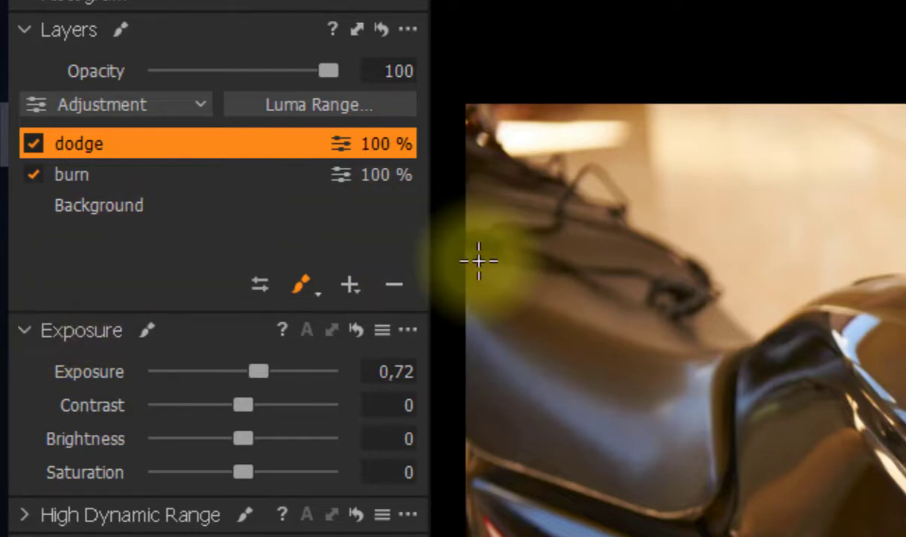
Add a new adjustment layer above dodge with exposure 0,46 and saturation 46.
click(345, 281)
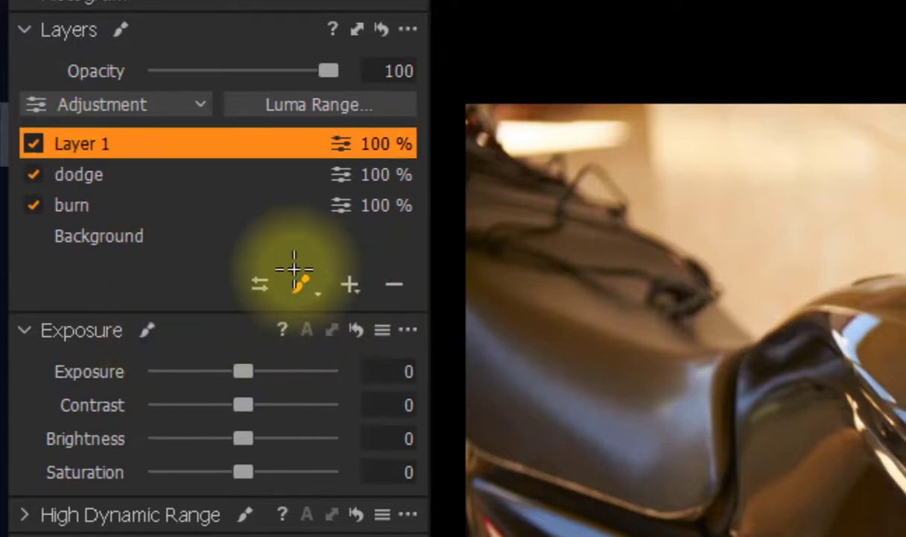
drag(243, 371, 253, 371)
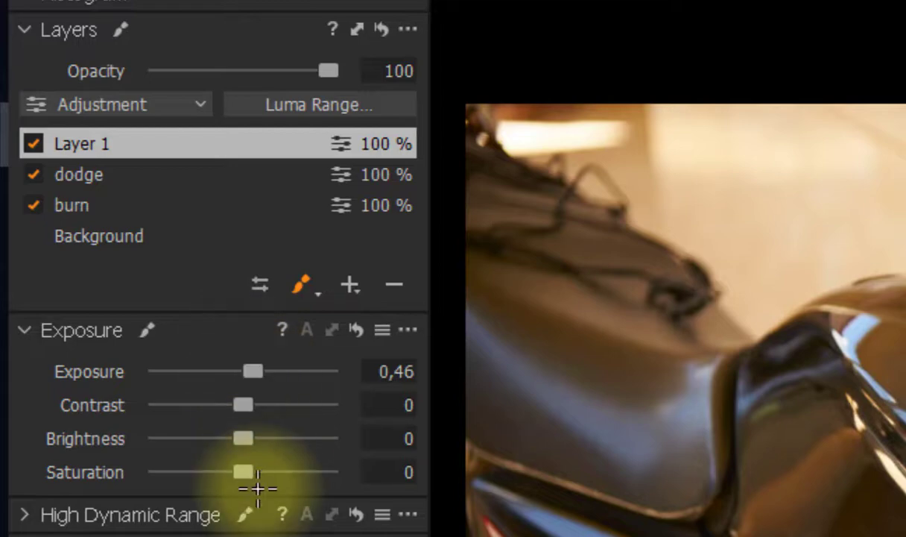
drag(257, 476, 265, 472)
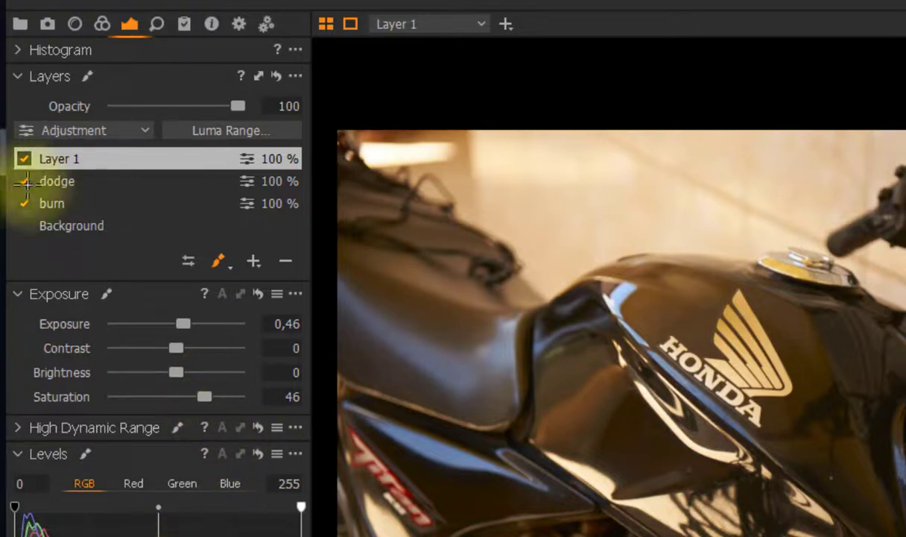
Set the new top layer's sharpening amount to 325 and rename the layer "eyes".
click(159, 22)
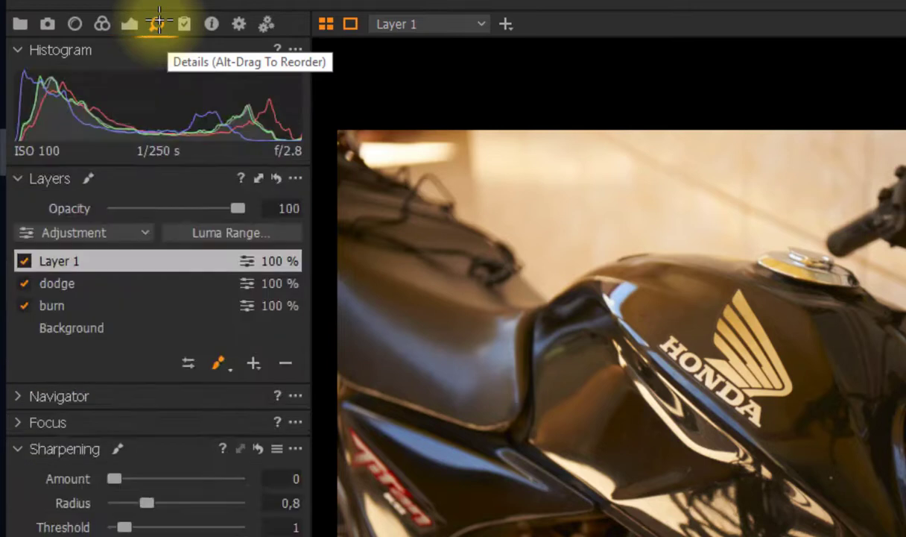
click(171, 477)
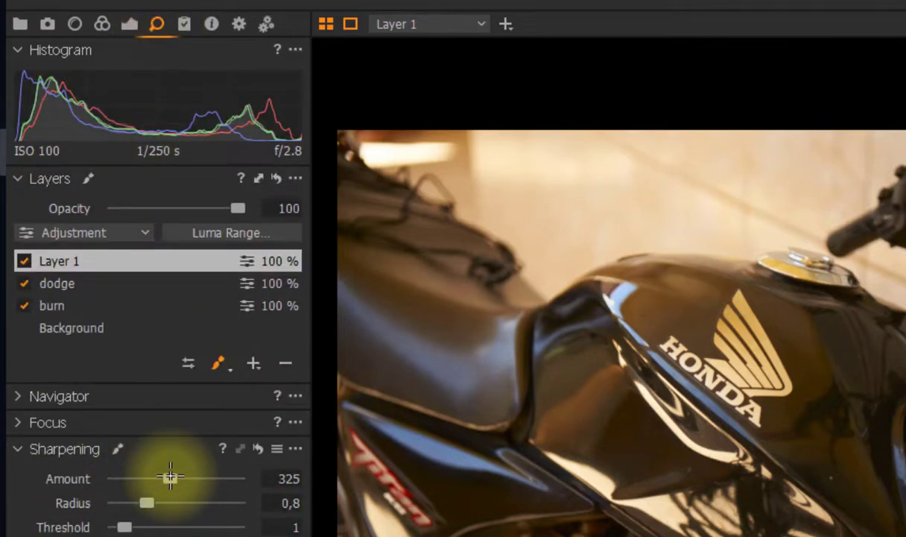
double_click(60, 260)
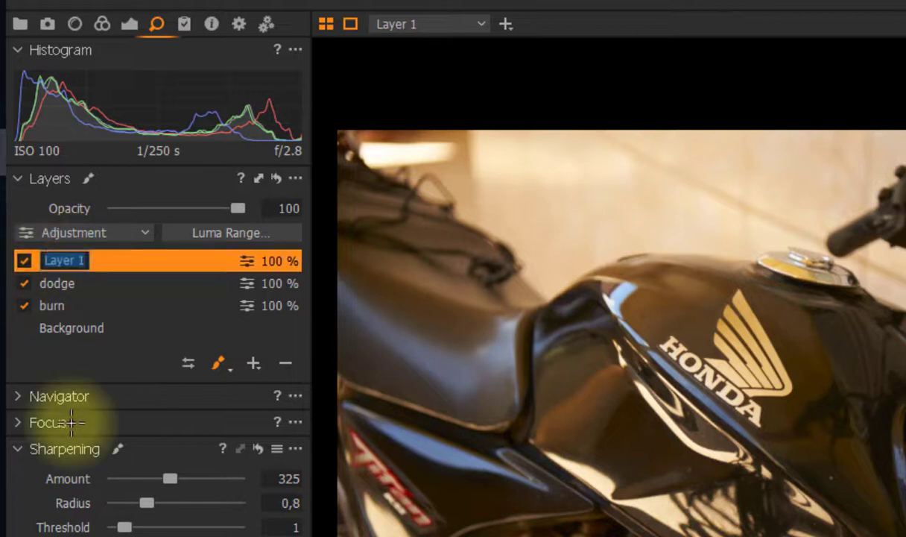
text(eyes)
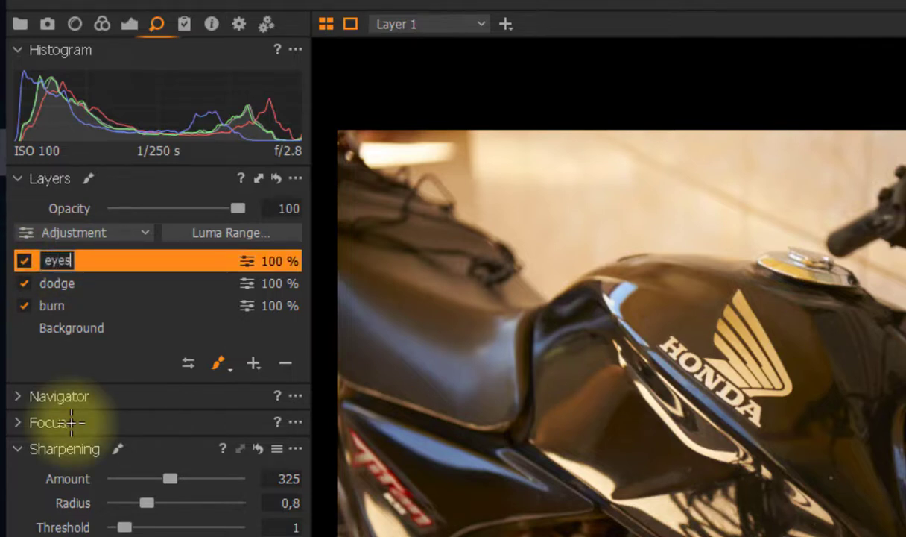
key(Return)
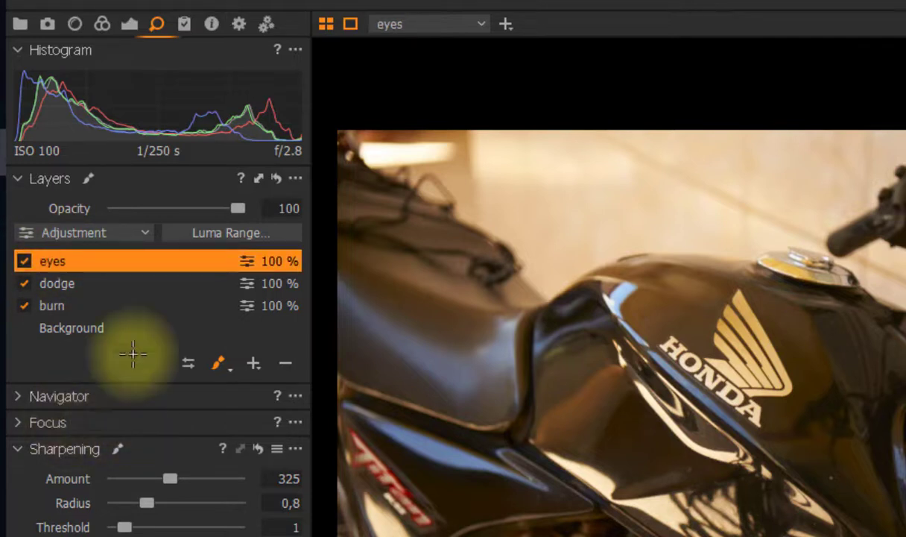
Apply the motorcycle photo's eyes, dodge and burn layers to all images in the session and clear the image selection.
click(85, 305)
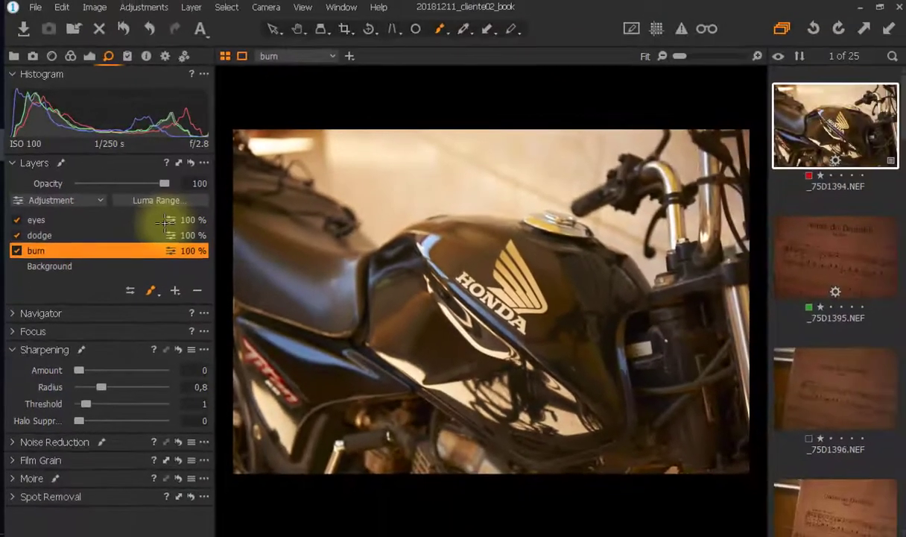
click(809, 127)
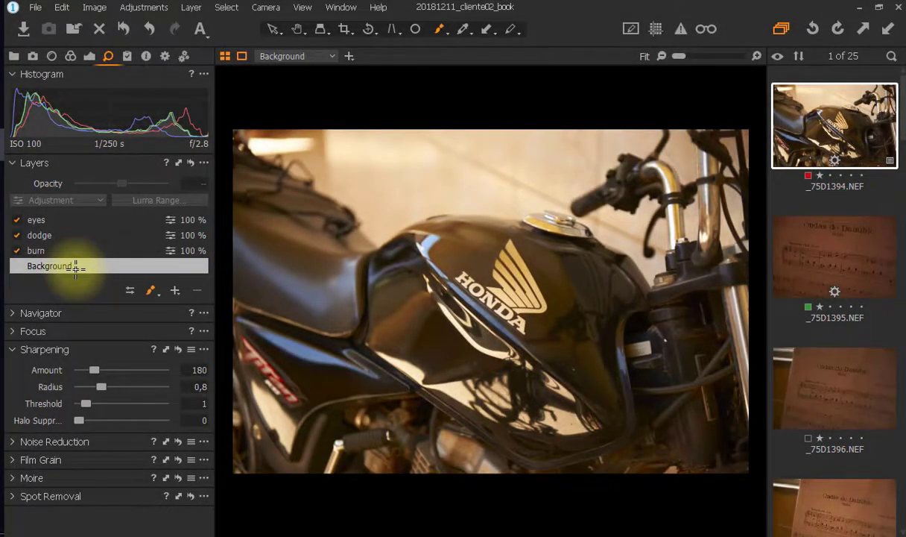
key(ctrl+a)
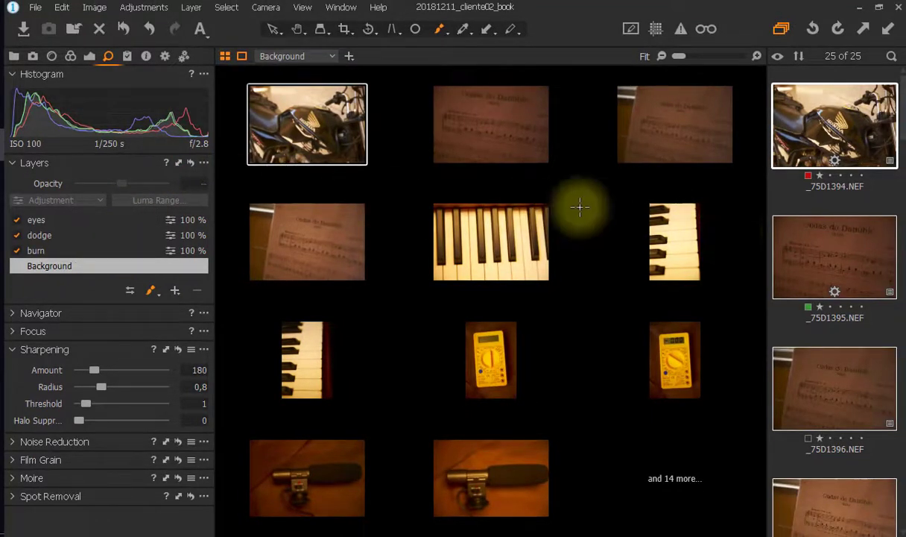
key(ctrl+shift+a)
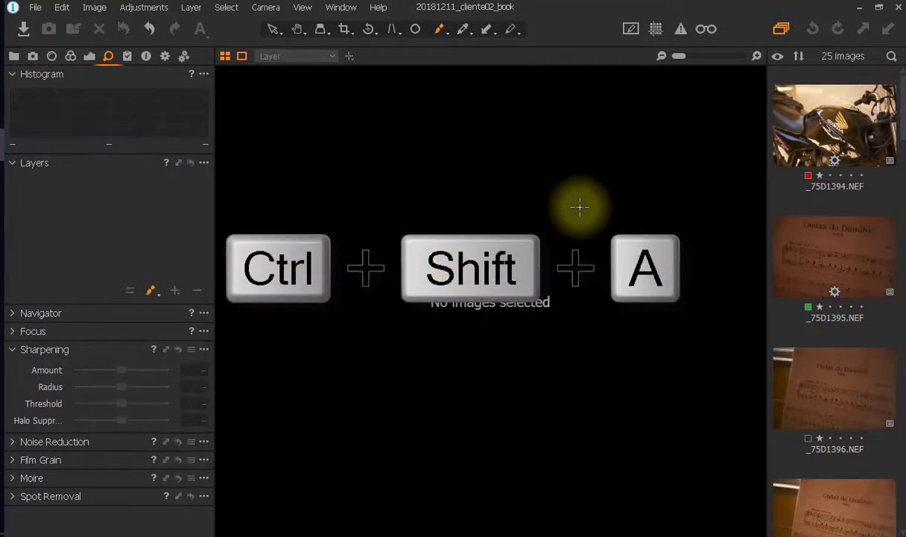
Check the copied layers on _75D1394.NEF, _75D1395.NEF and _75D1396.NEF, including the burn and dodge layers of _75D1396.NEF.
click(853, 113)
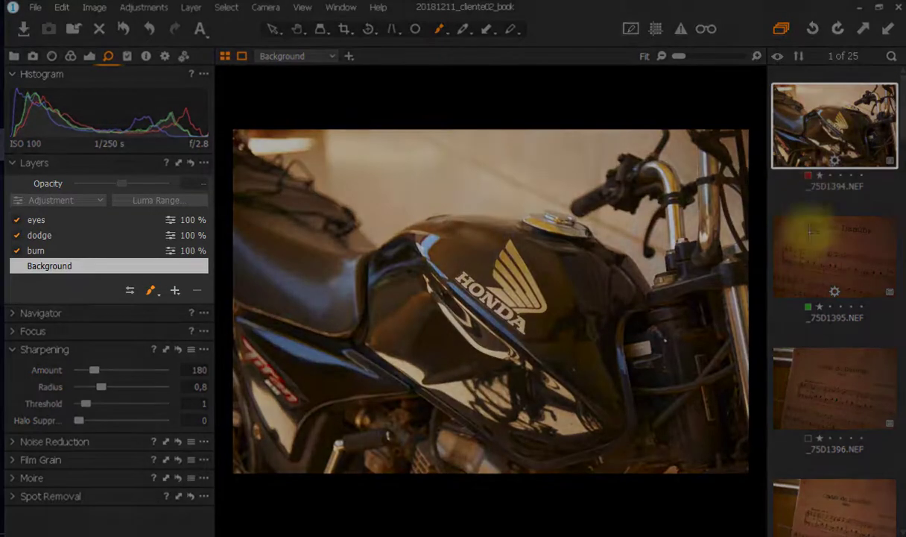
click(801, 257)
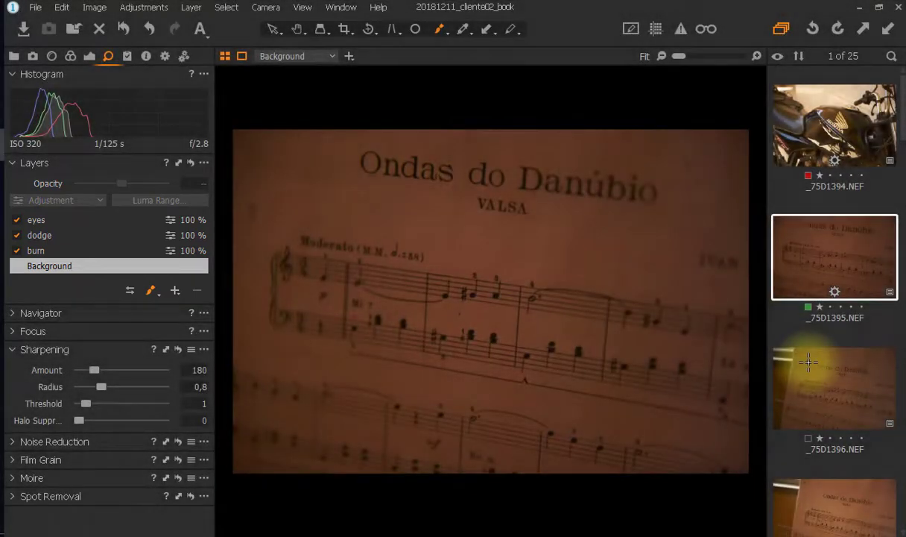
click(808, 362)
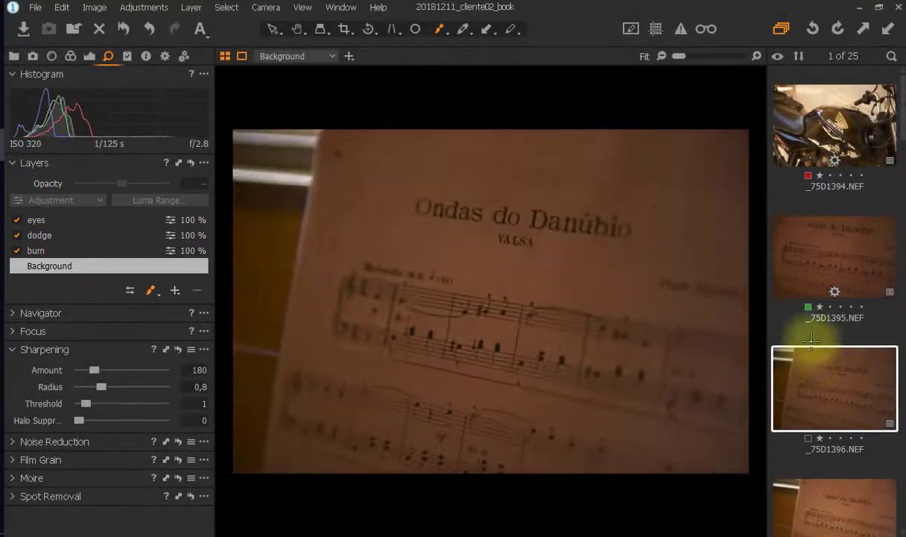
click(833, 127)
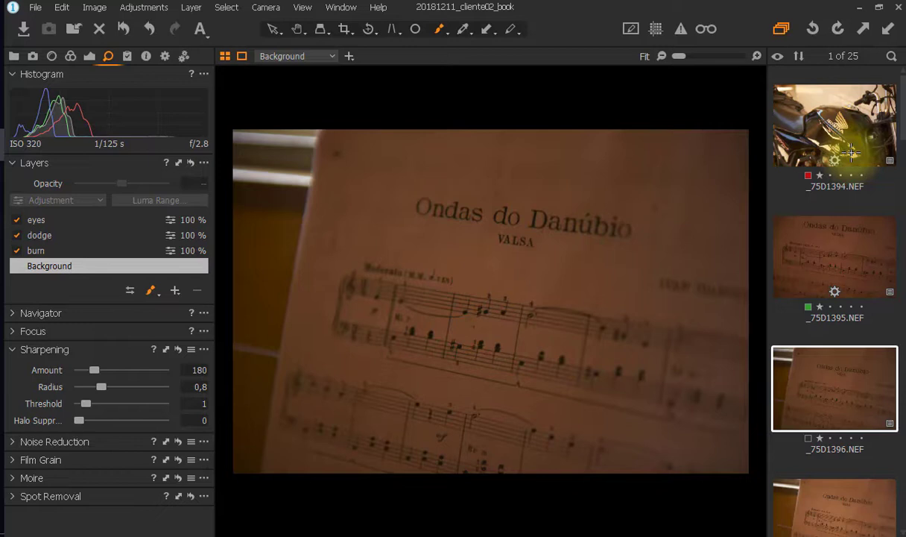
click(37, 250)
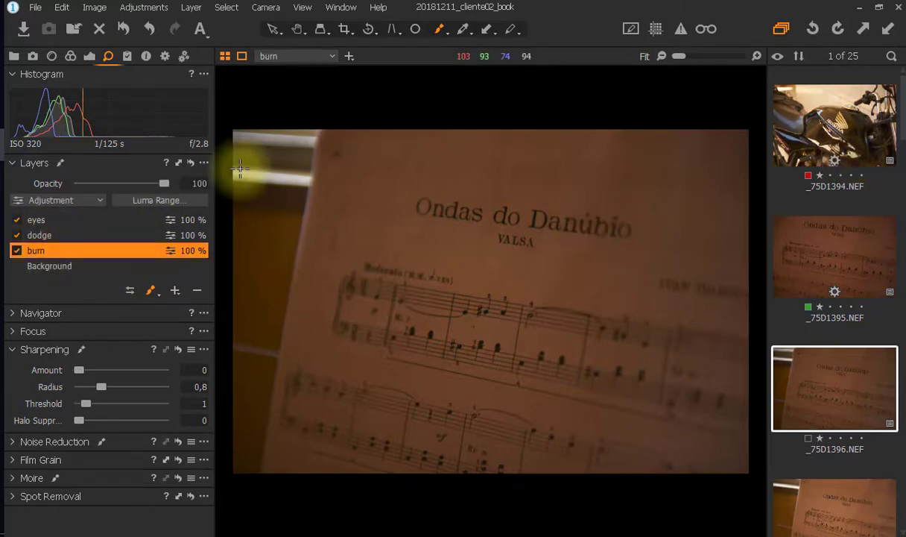
click(73, 236)
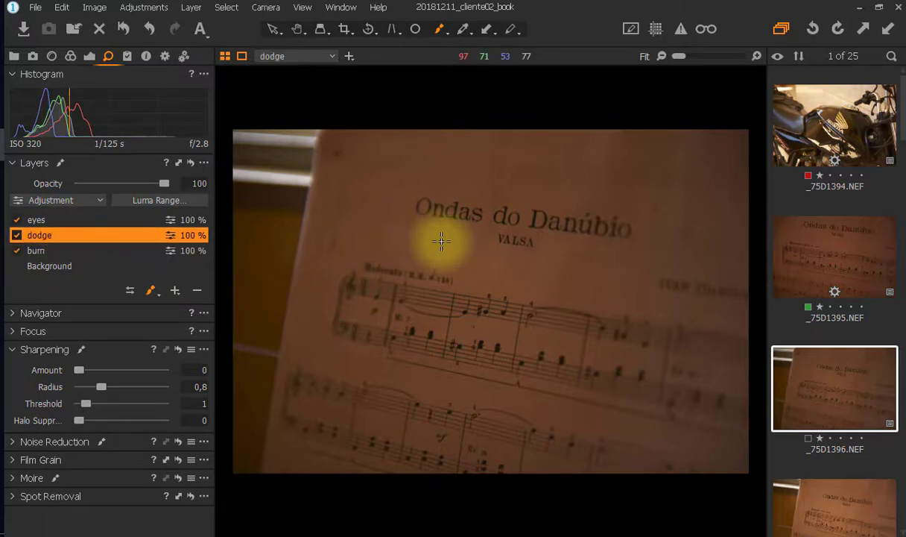
Auto-adjust the exposure of the motorcycle photo _75D1394.NEF on its Background layer.
click(88, 56)
click(797, 117)
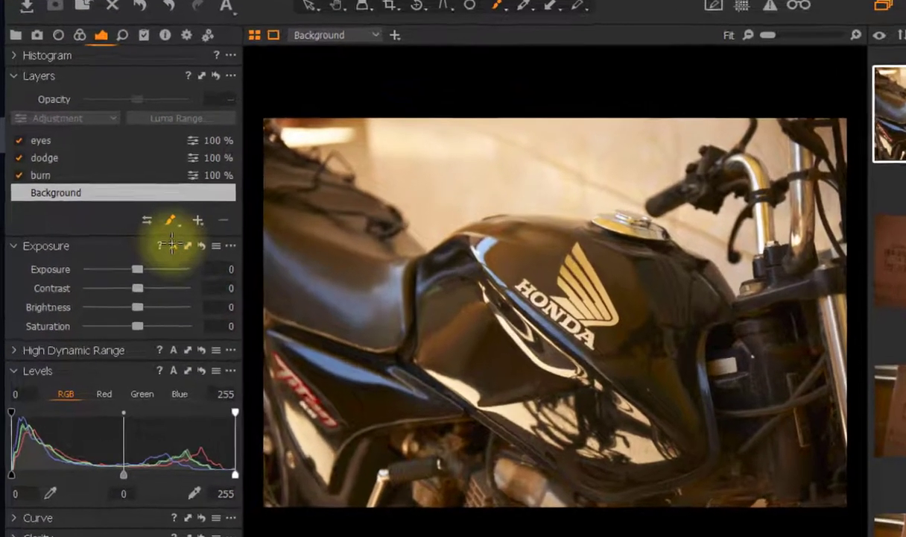
click(153, 242)
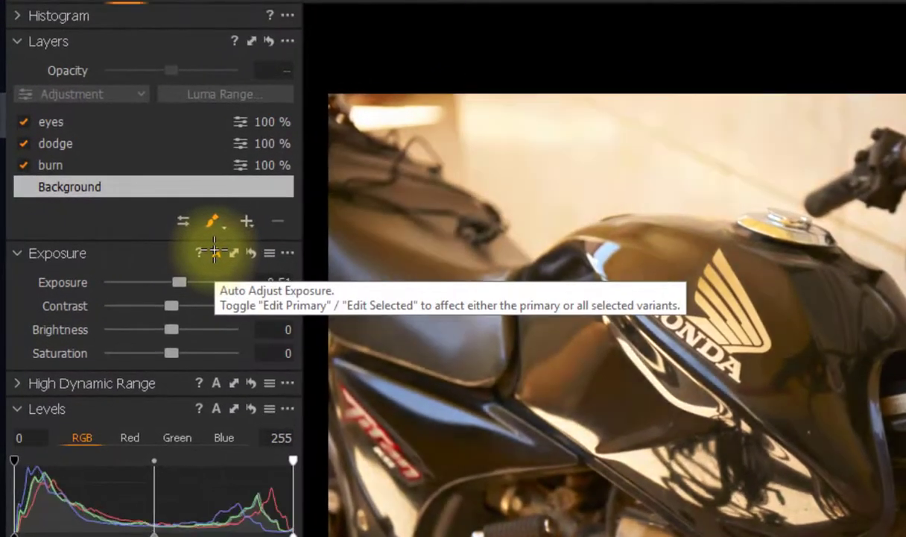
Select the motorcycle photo's burn layer and set the mask brush to flow 2 and opacity 82.
click(95, 164)
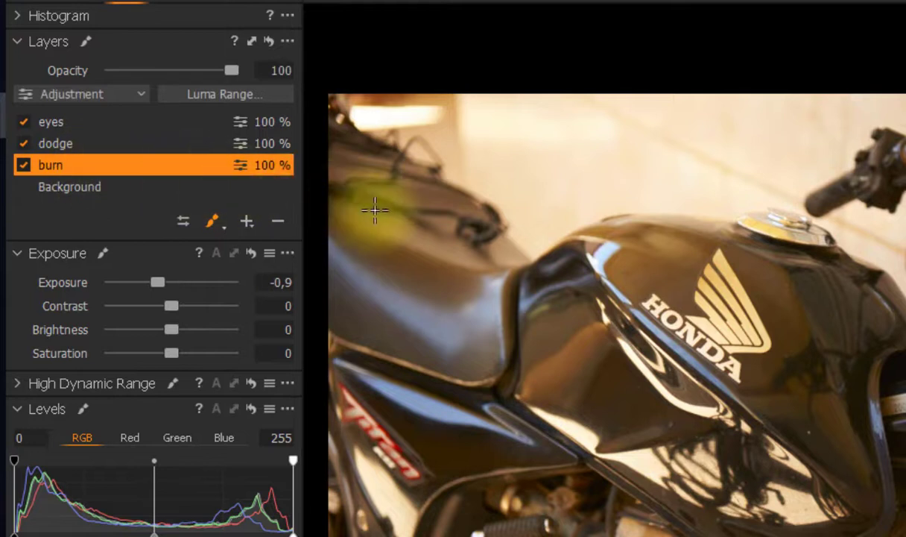
right_click(533, 226)
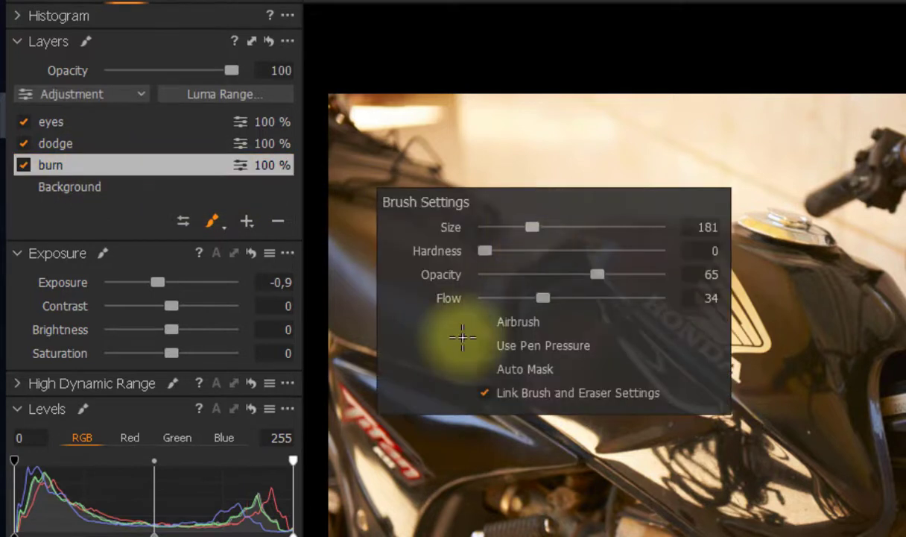
click(485, 297)
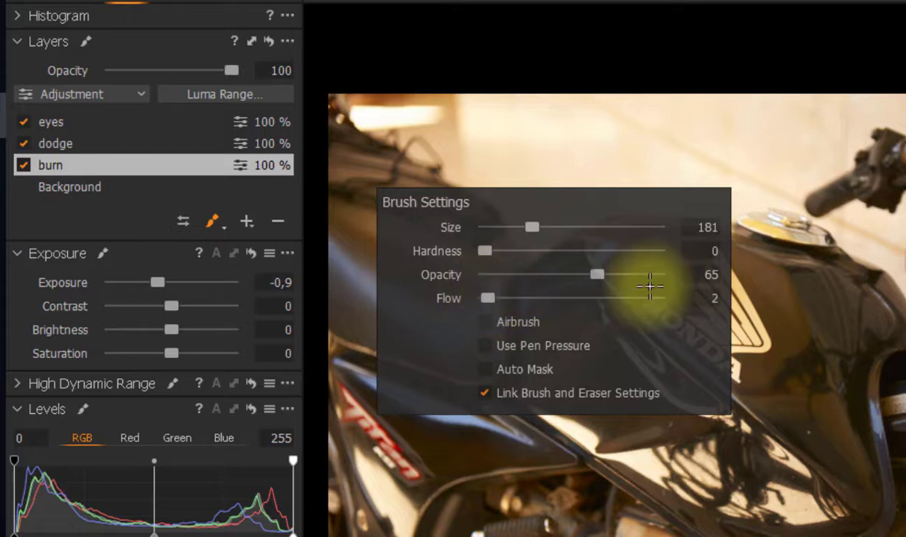
click(628, 274)
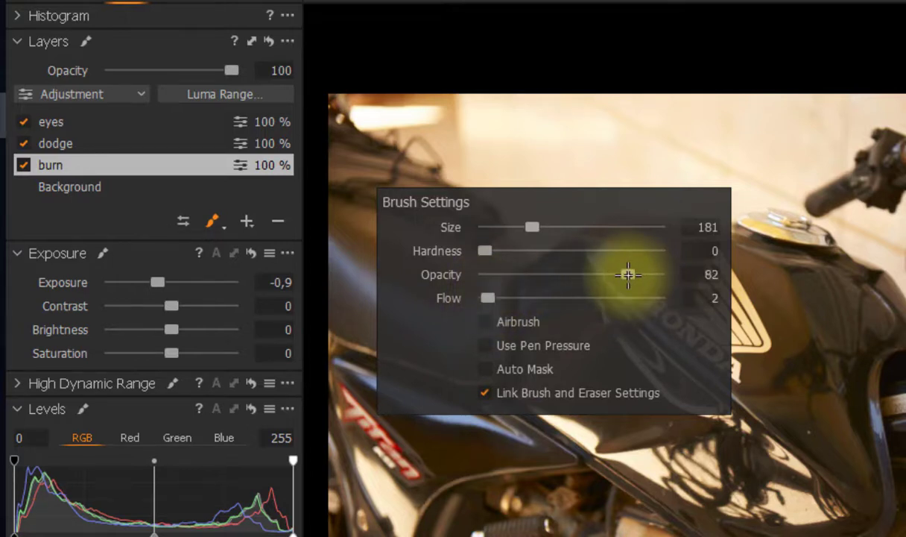
right_click(521, 275)
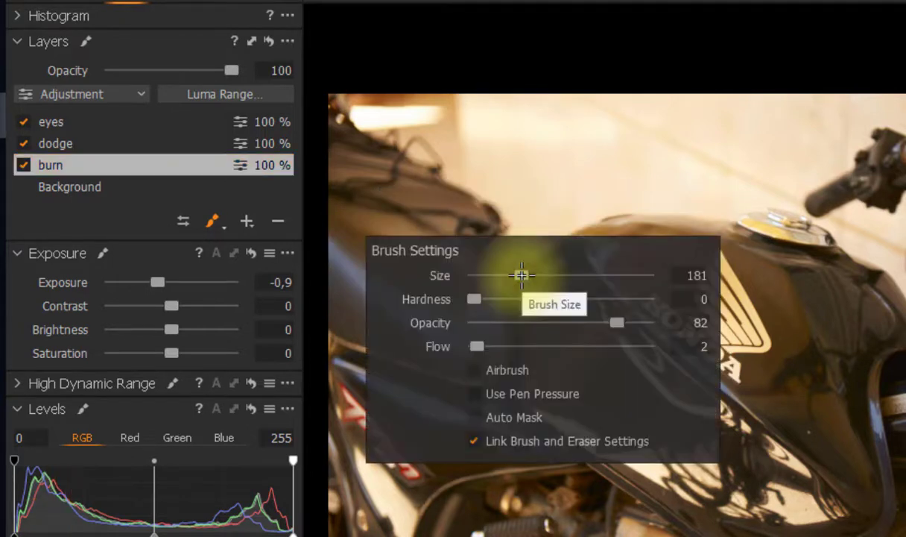
scroll(524, 275, up, 5)
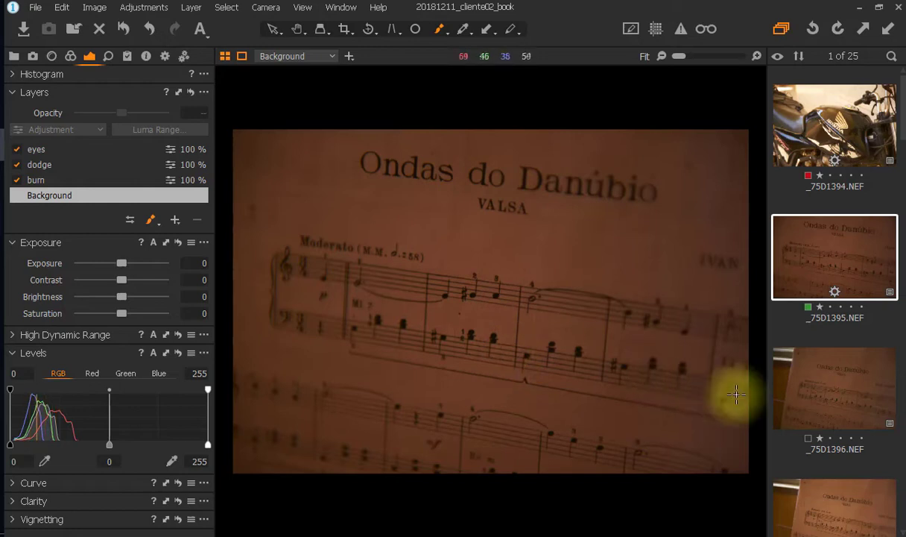
Review the layer stacks of the motorcycle photo and the sheet music images _75D1395.NEF to _75D1397.NEF.
click(857, 391)
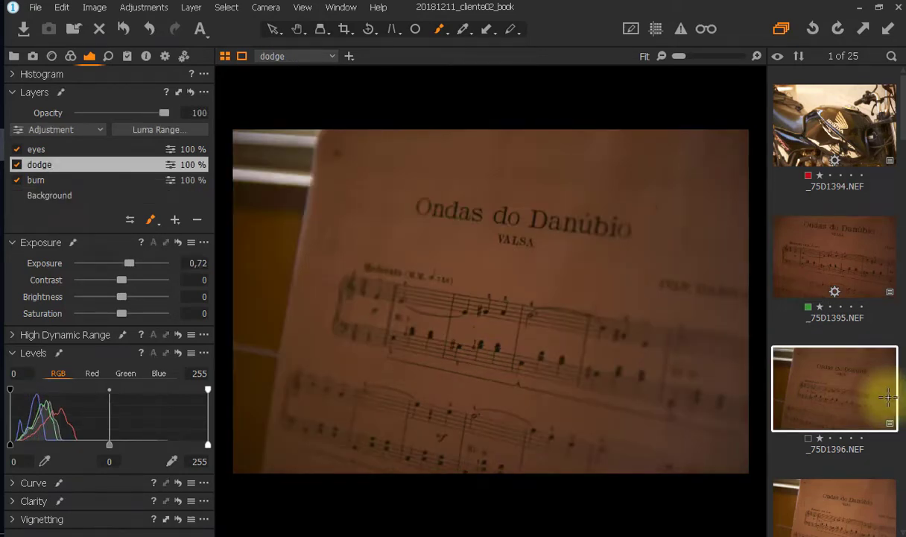
click(842, 491)
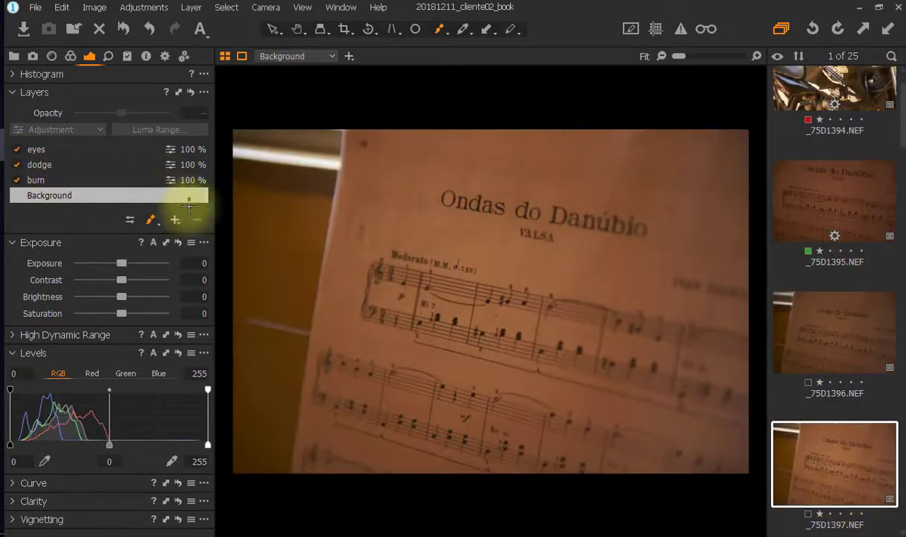
click(865, 132)
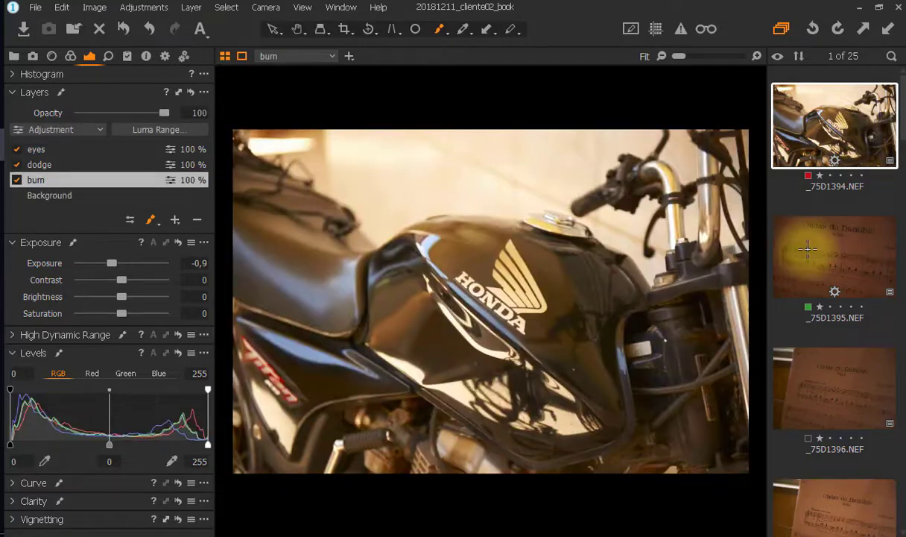
click(808, 248)
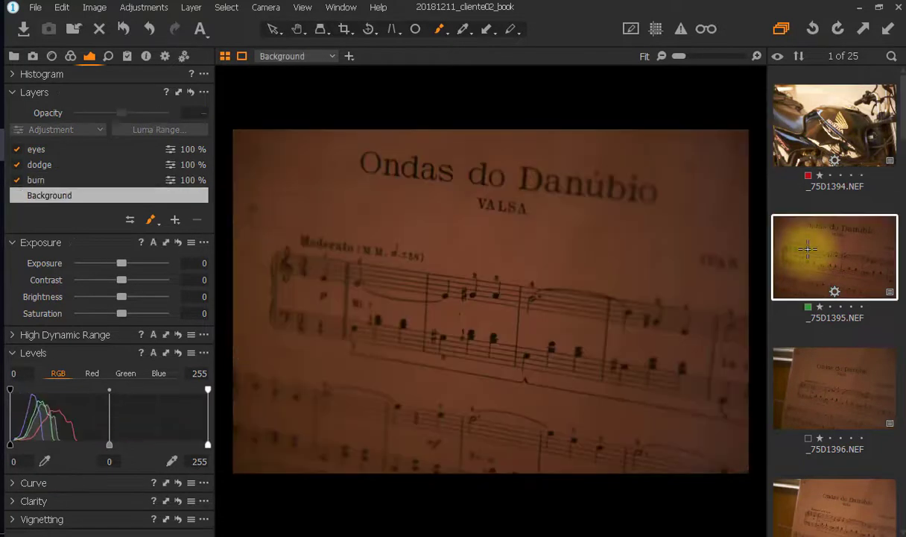
click(833, 400)
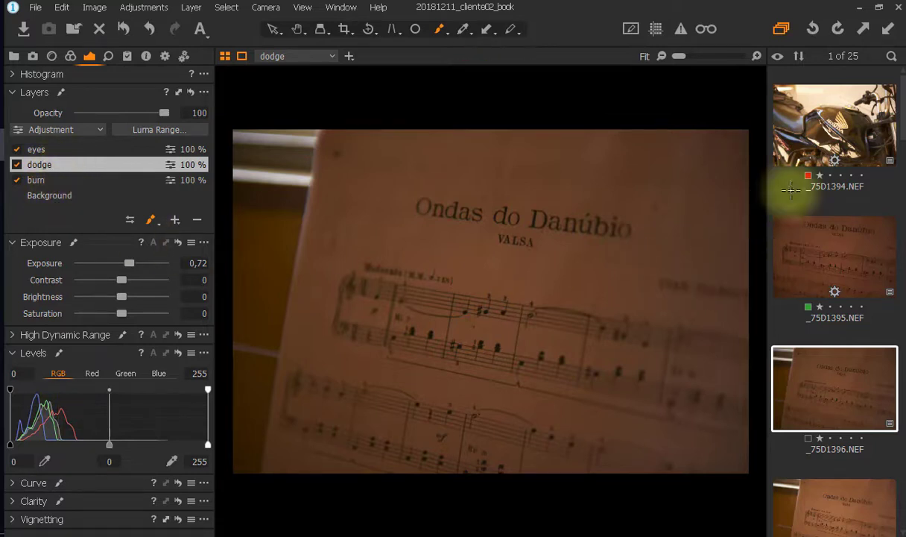
Browse the session images from the motorcycle photo _75D1394.NEF to the landscape photo _75D1429.NEF and check the landscape's layers.
click(811, 144)
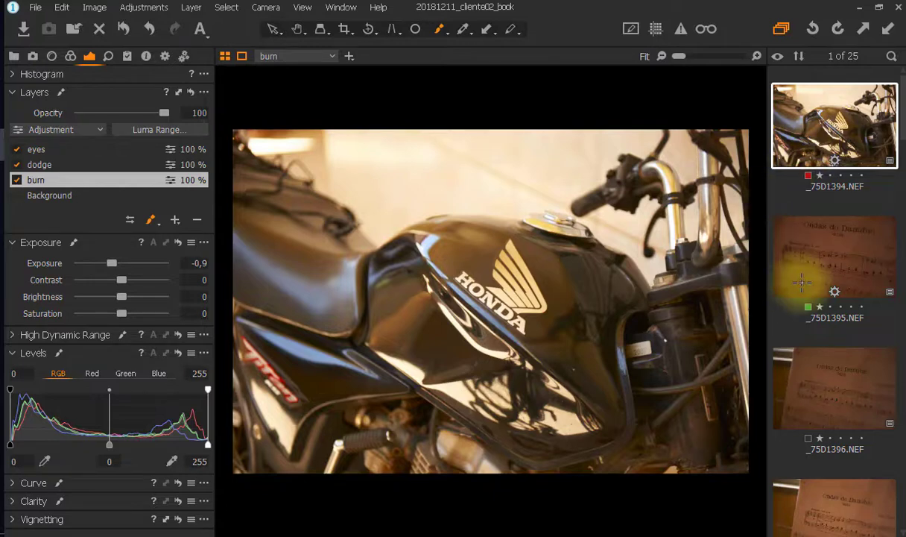
scroll(802, 281, down, 10)
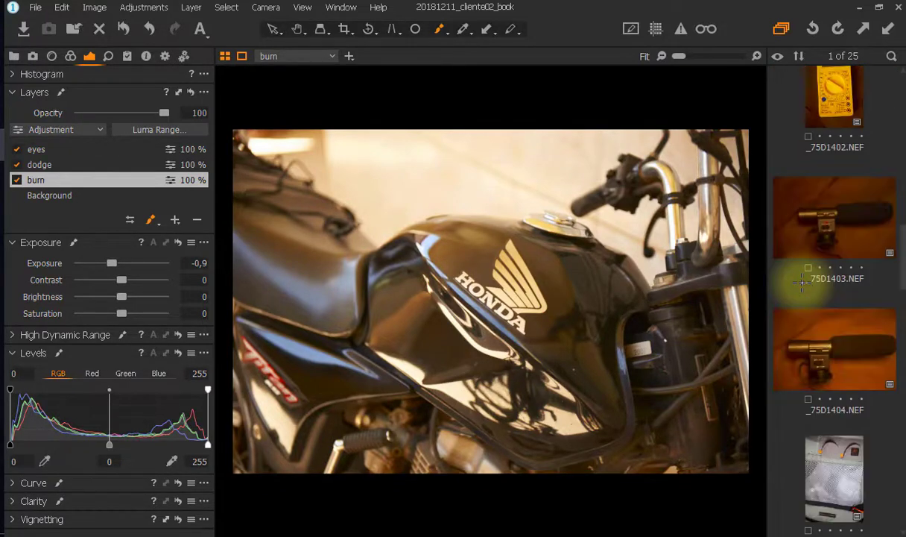
scroll(802, 281, down, 12)
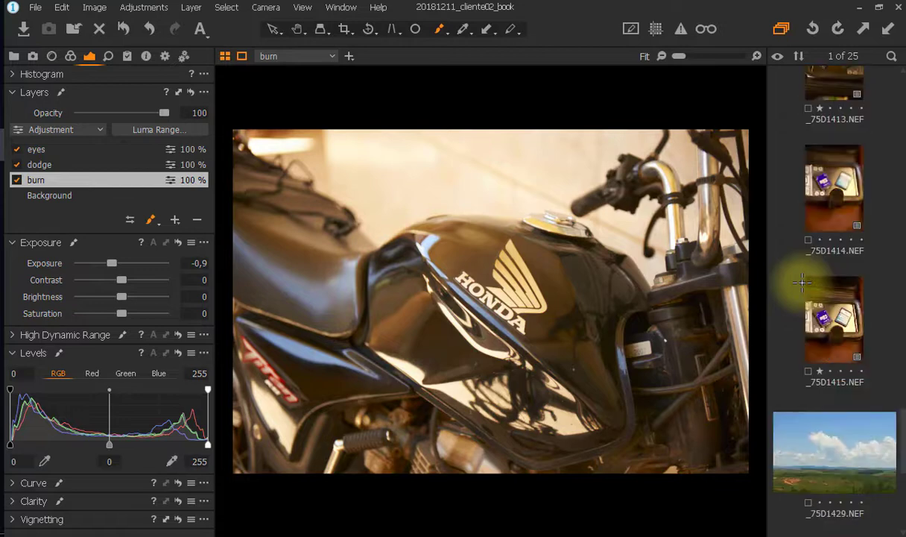
scroll(802, 280, down, 4)
scroll(802, 282, up, 1)
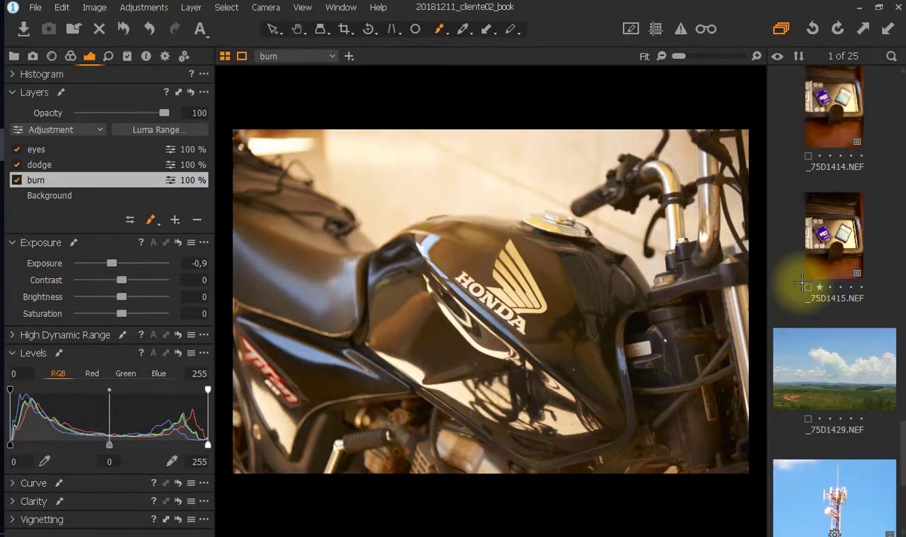
click(812, 361)
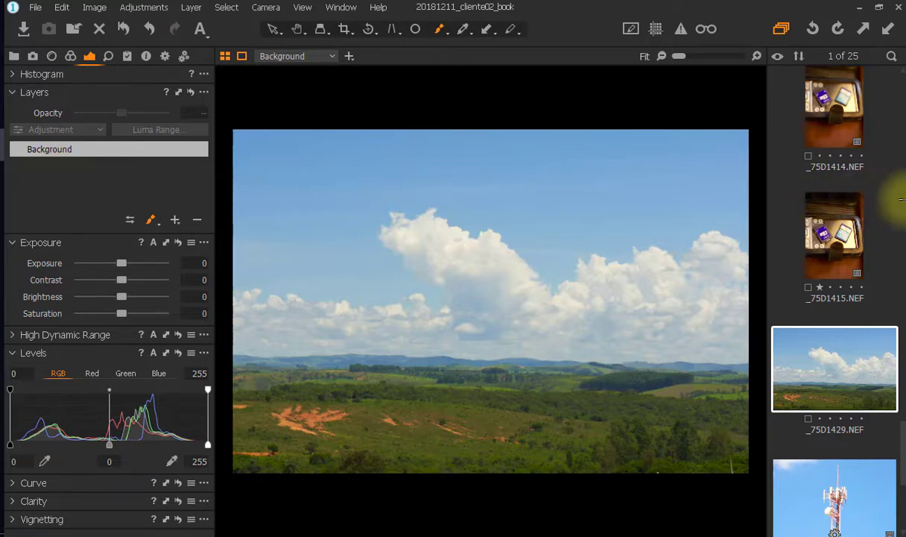
Compare the layer stack of the landscape photo _75D1429.NEF with those of _75D1415.NEF and _75D1458.NEF.
click(831, 227)
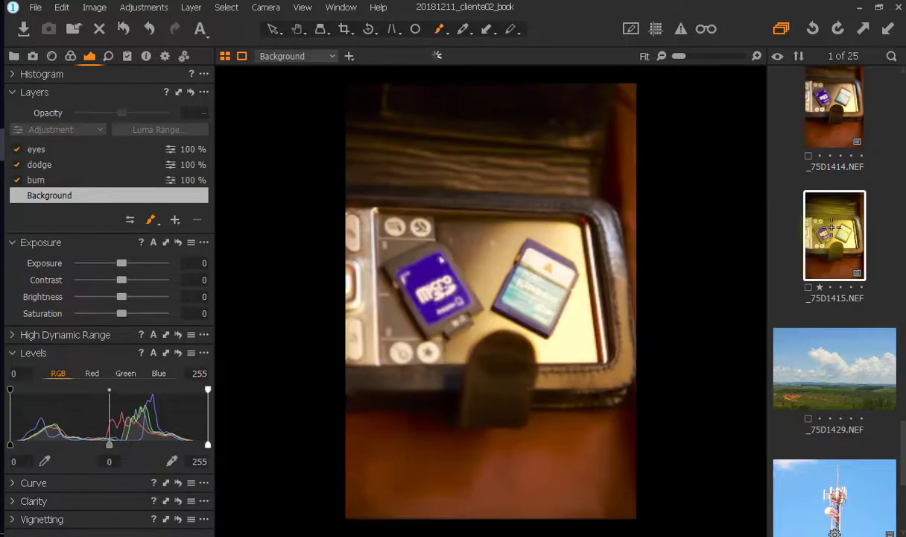
click(823, 382)
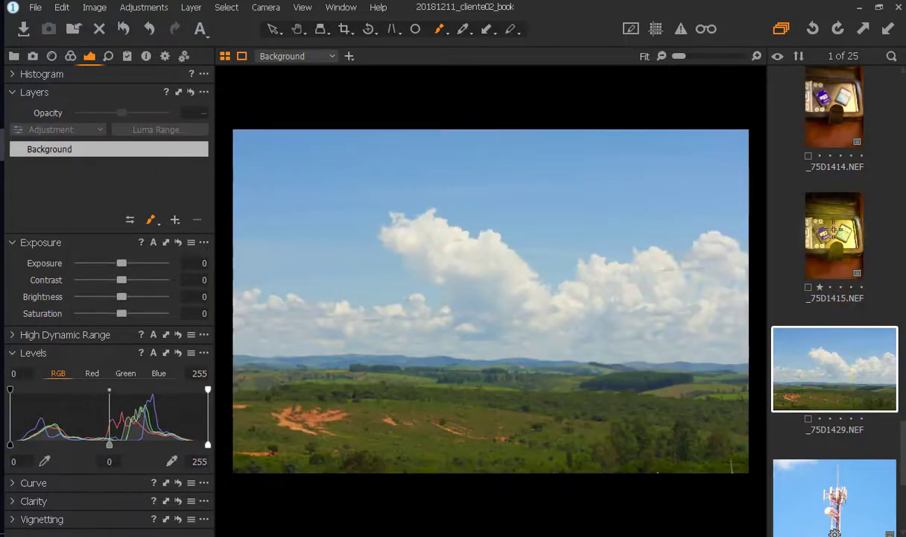
click(812, 254)
click(812, 380)
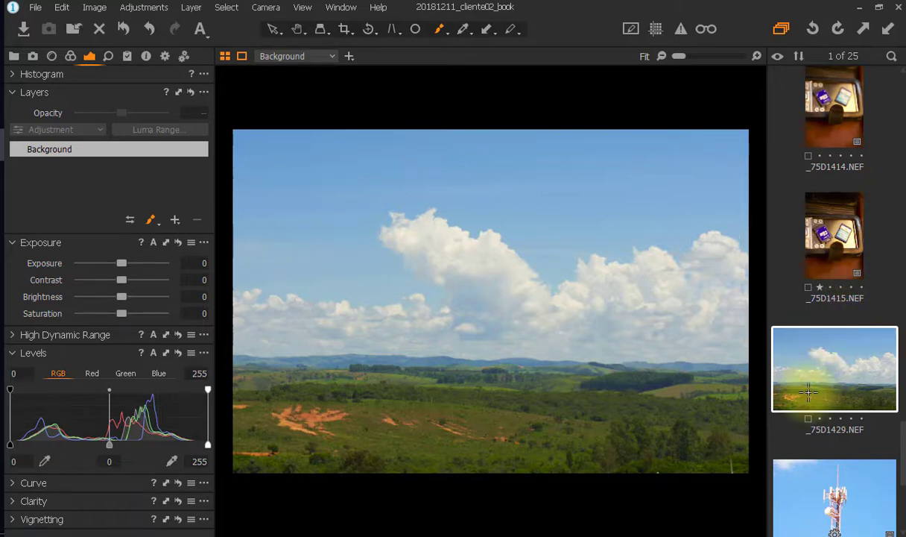
click(805, 499)
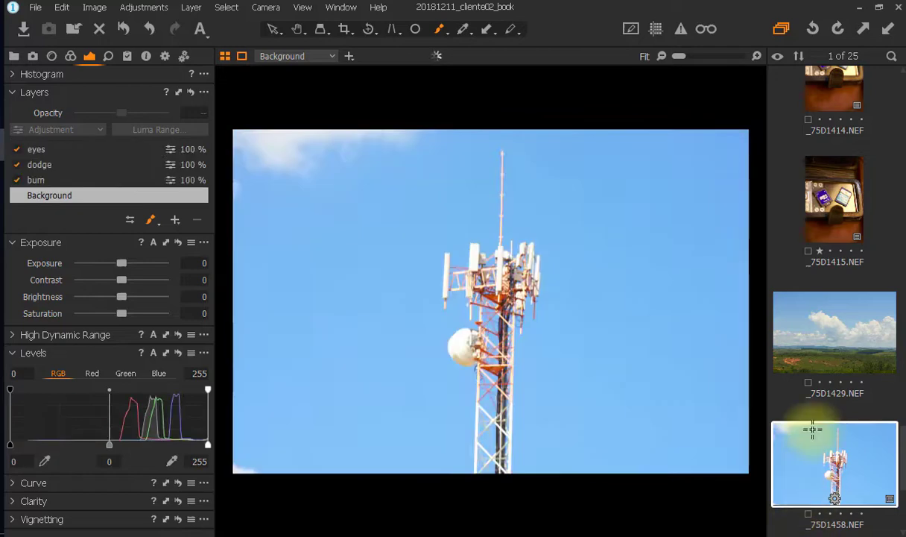
click(813, 343)
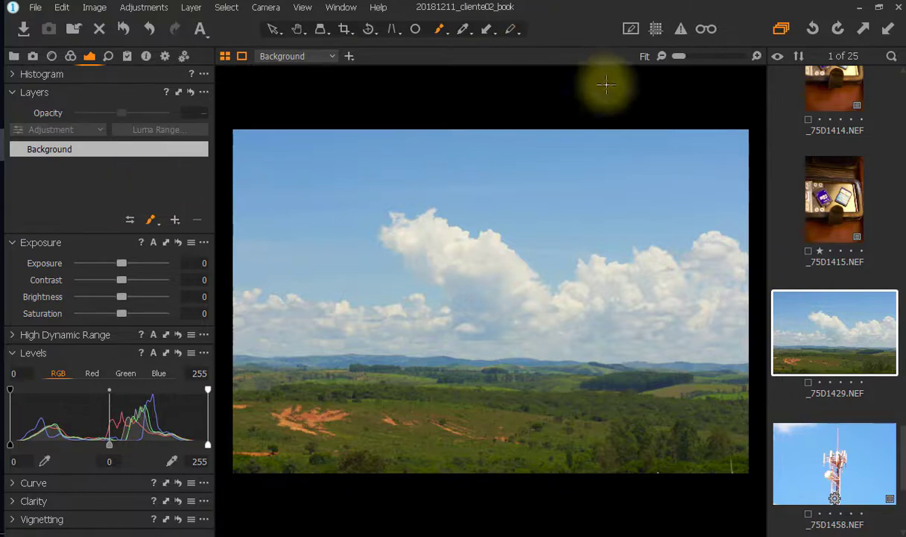
click(834, 197)
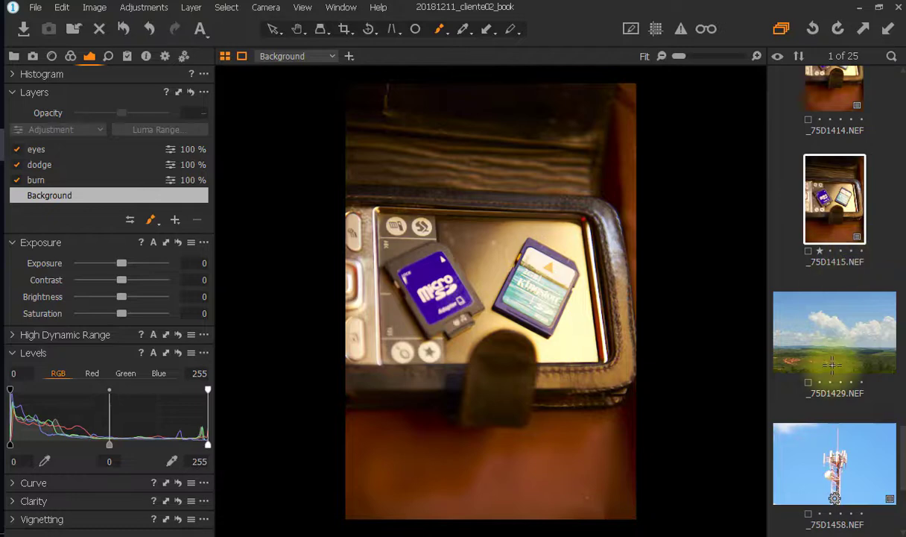
click(817, 318)
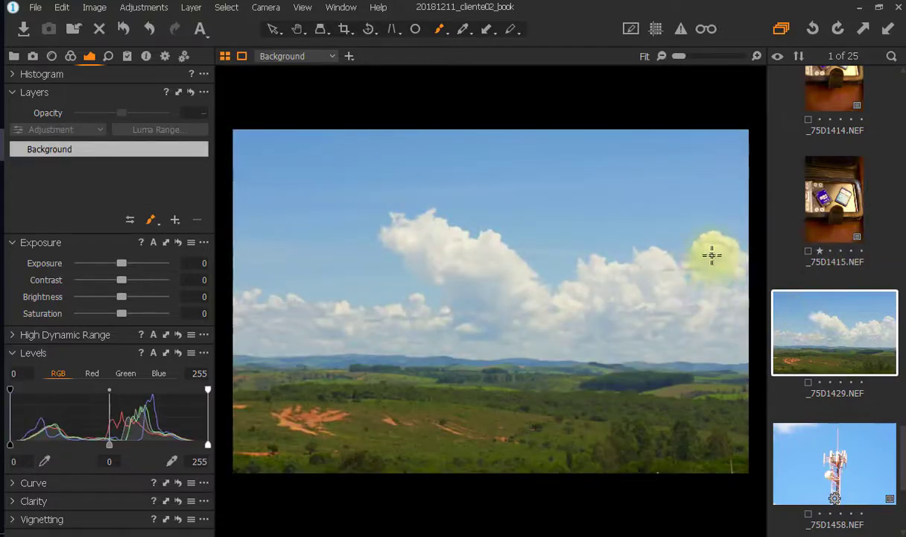
click(814, 218)
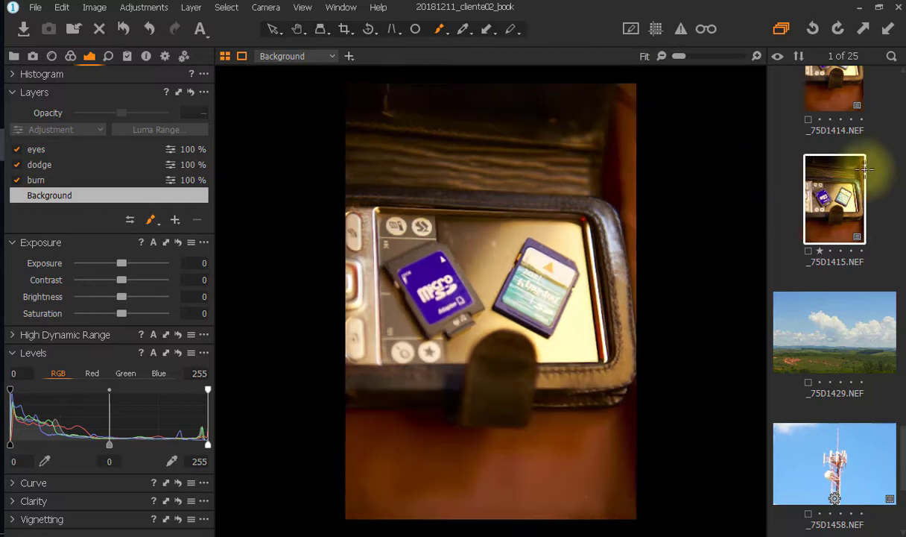
Return to the motorcycle photo _75D1394.NEF and inspect the exposure settings of its Background and burn layers.
scroll(851, 123, up, 10)
scroll(851, 123, up, 5)
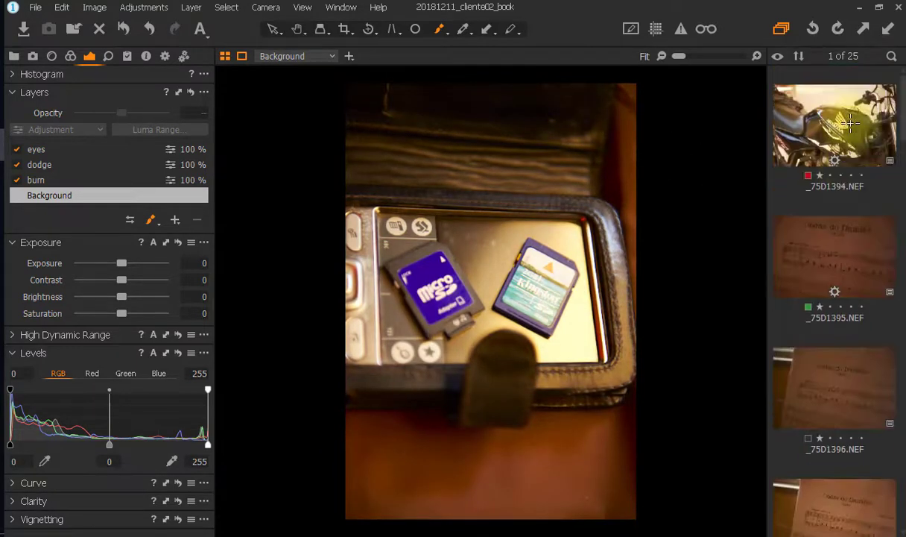
click(851, 123)
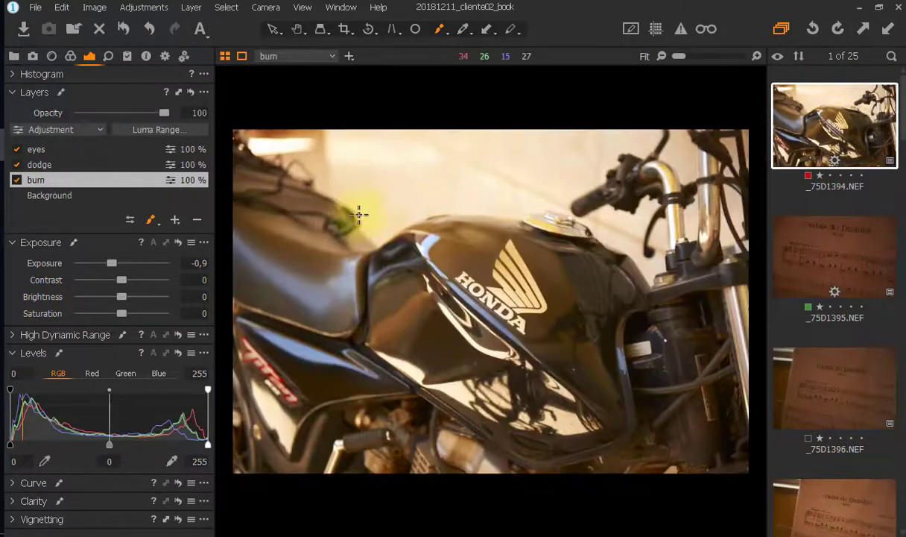
click(50, 195)
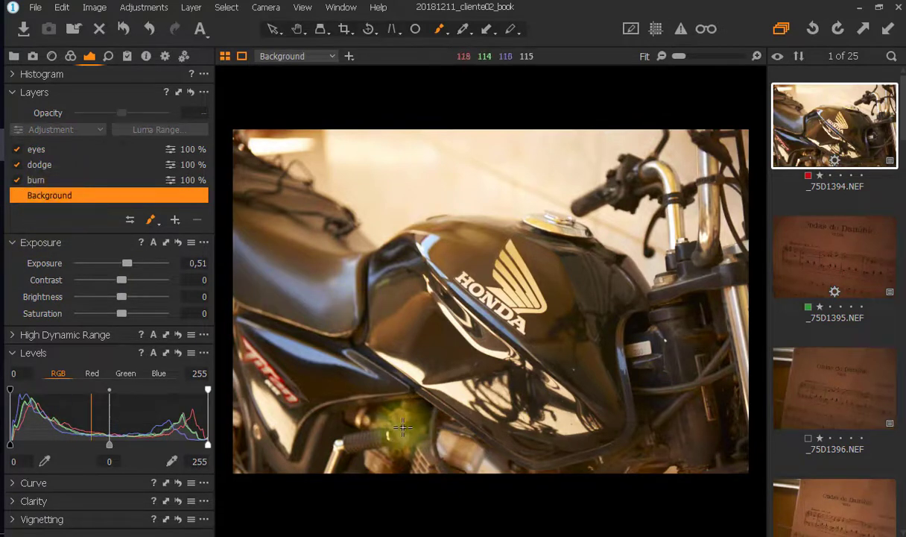
click(83, 180)
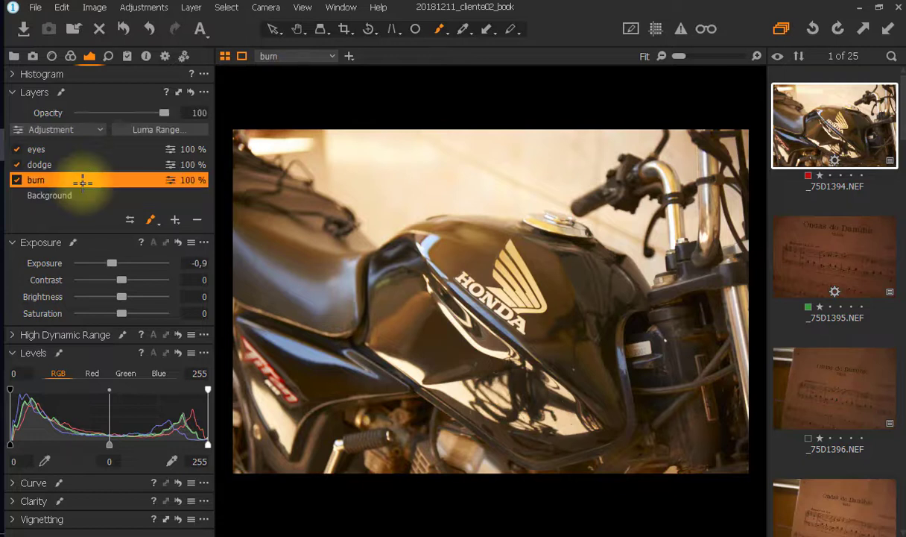